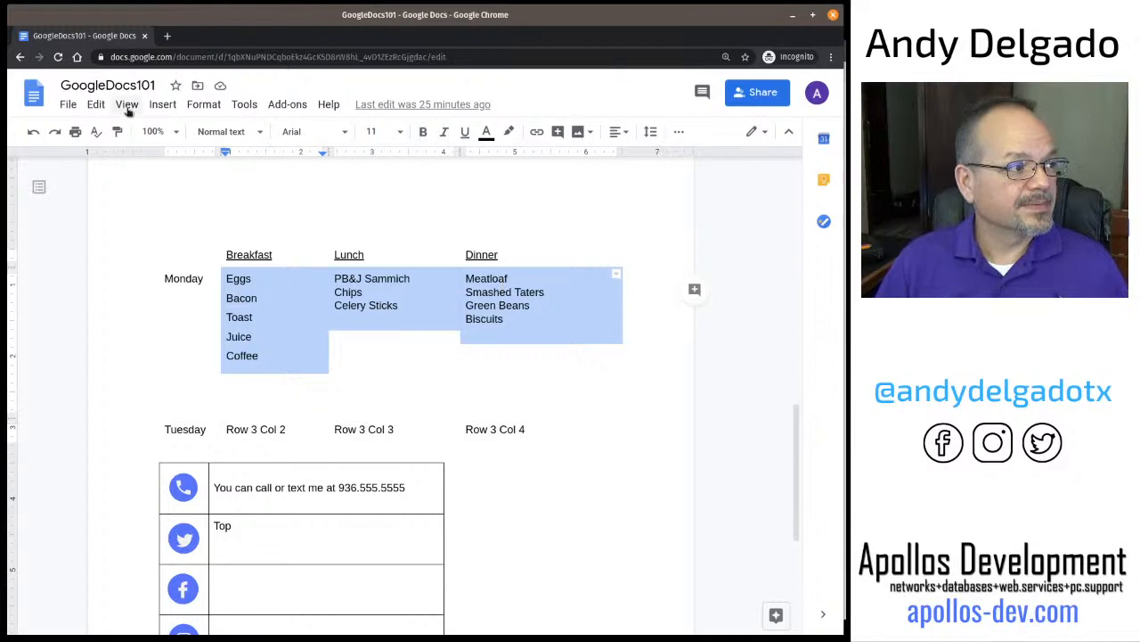
Distribute the columns evenly in the meal table with the Breakfast, Lunch and Dinner headings
left_click(205, 105)
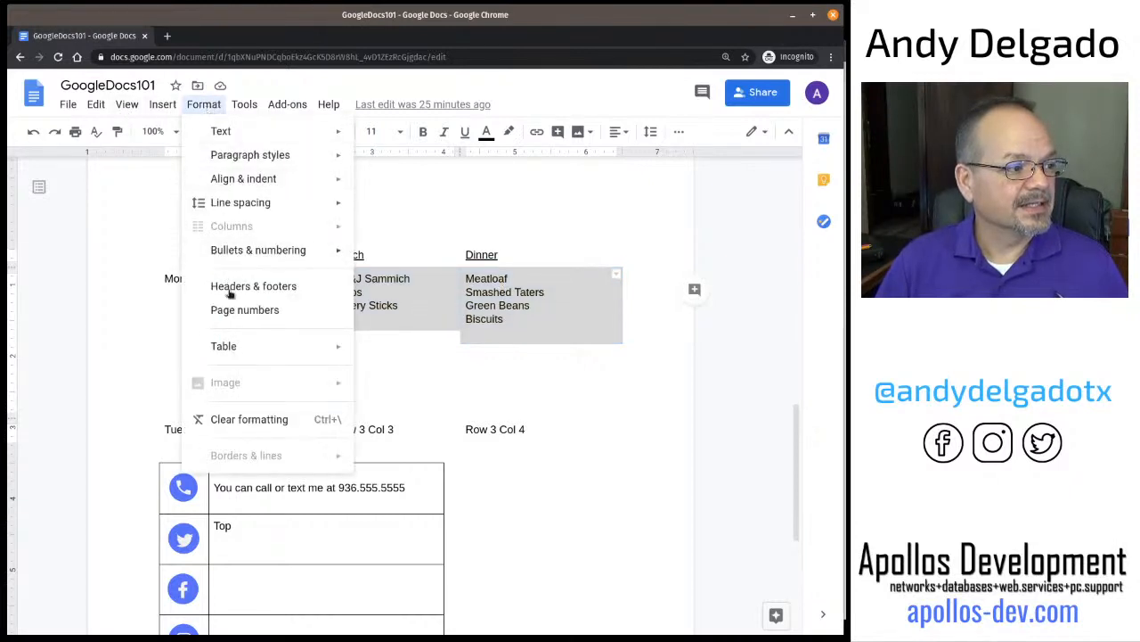
mouse_move(251, 352)
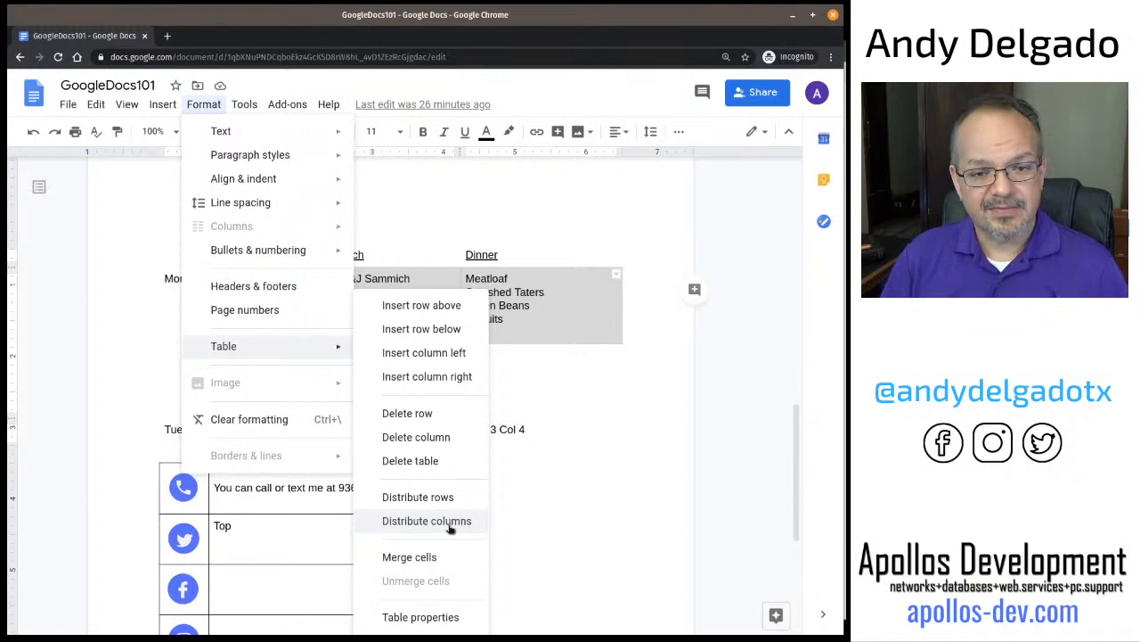
left_click(427, 521)
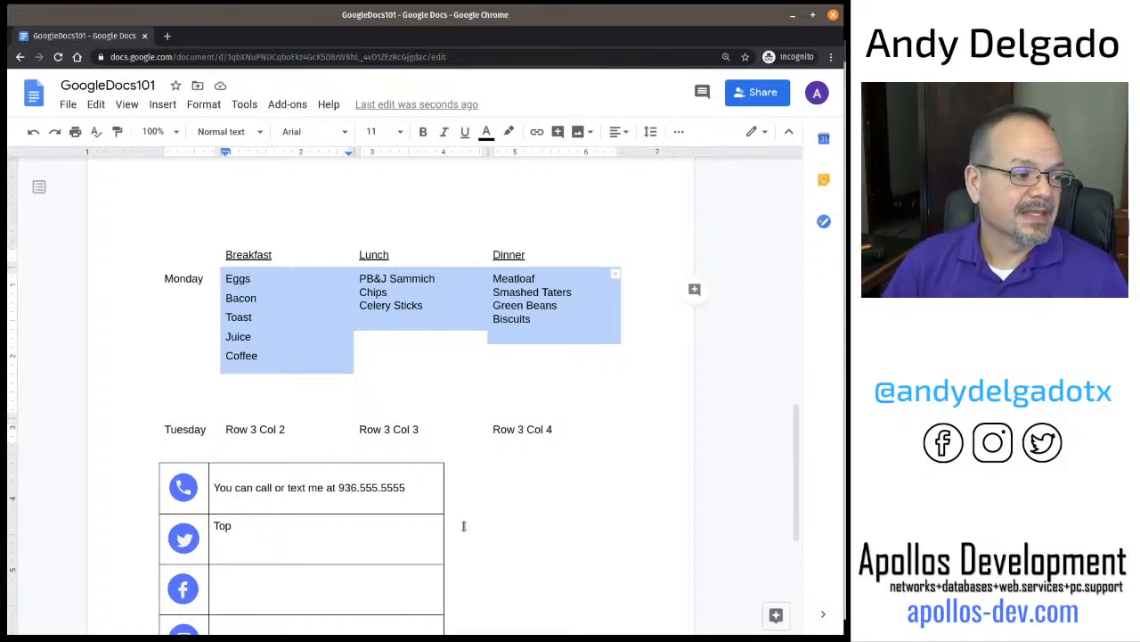
scroll(461, 525, "down", 1)
left_click(257, 403)
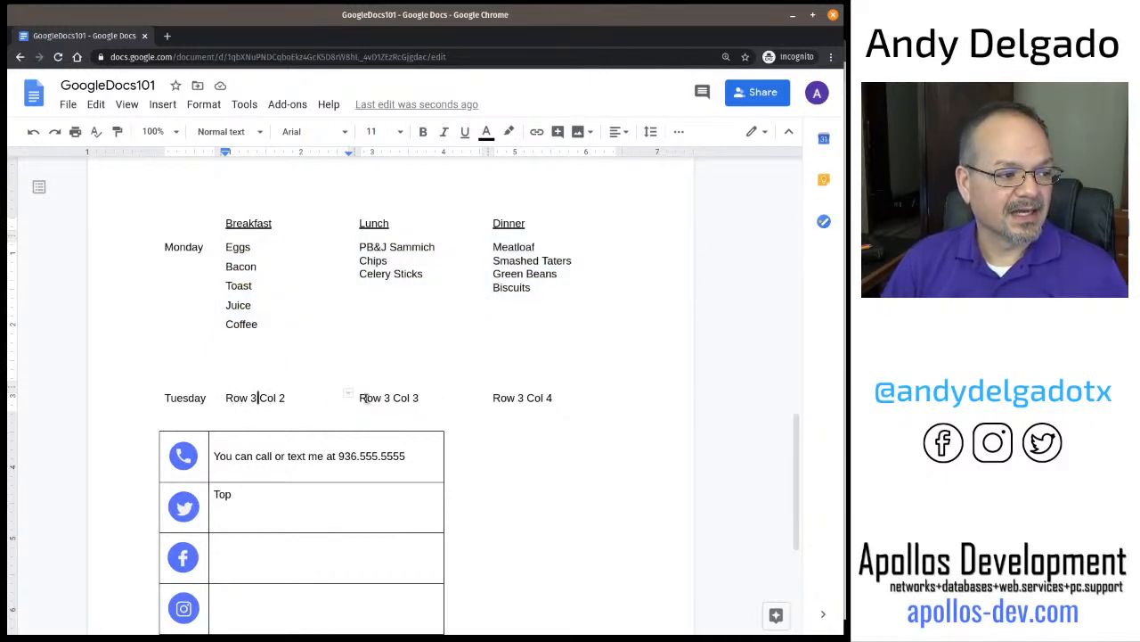
scroll(499, 444, "up", 1)
scroll(498, 444, "up", 6)
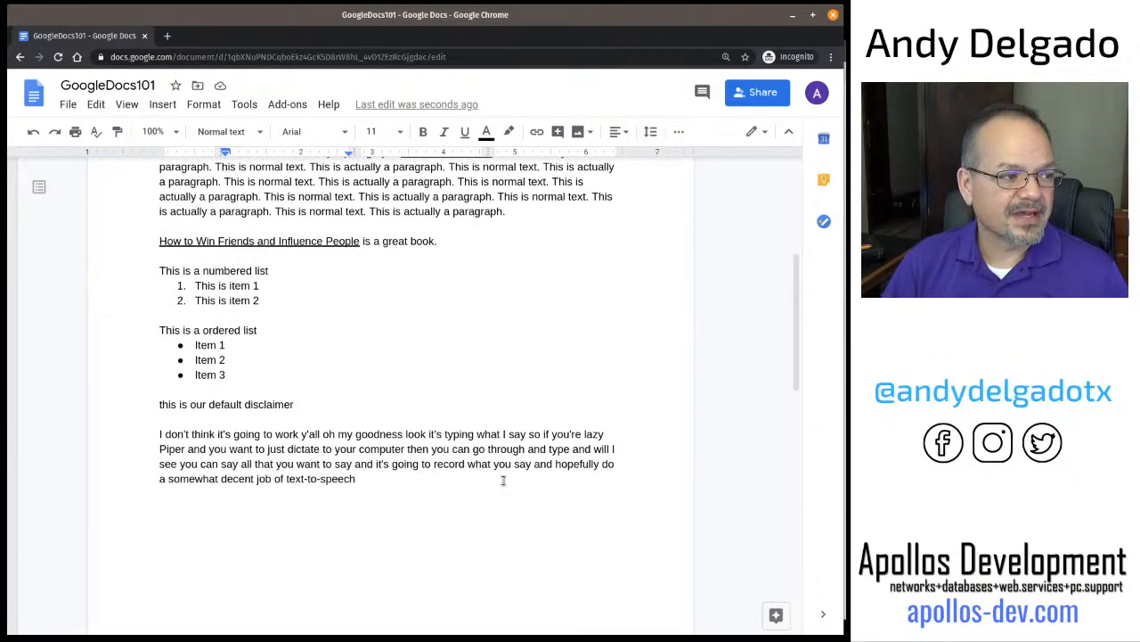
scroll(504, 481, "up", 3)
scroll(503, 481, "down", 1)
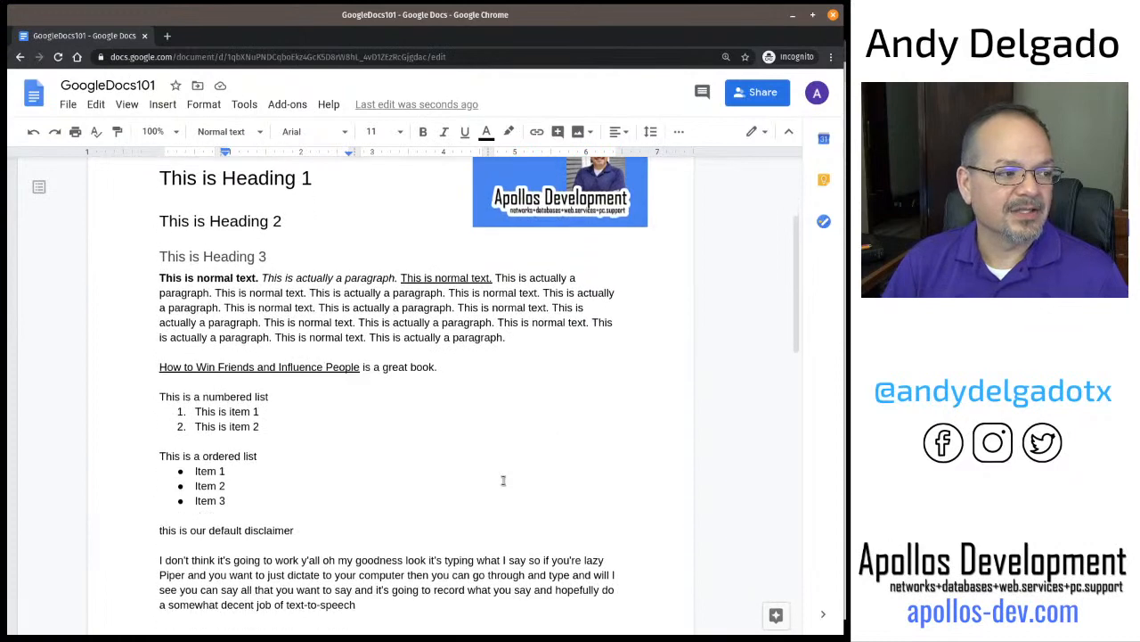
scroll(504, 480, "up", 1)
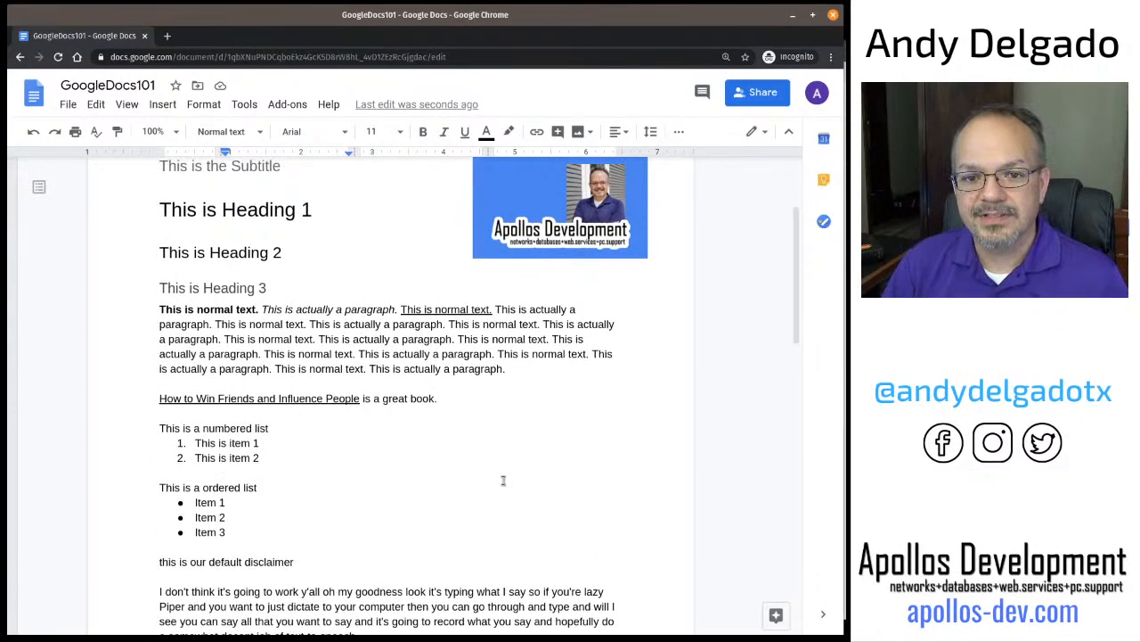
left_click(450, 399)
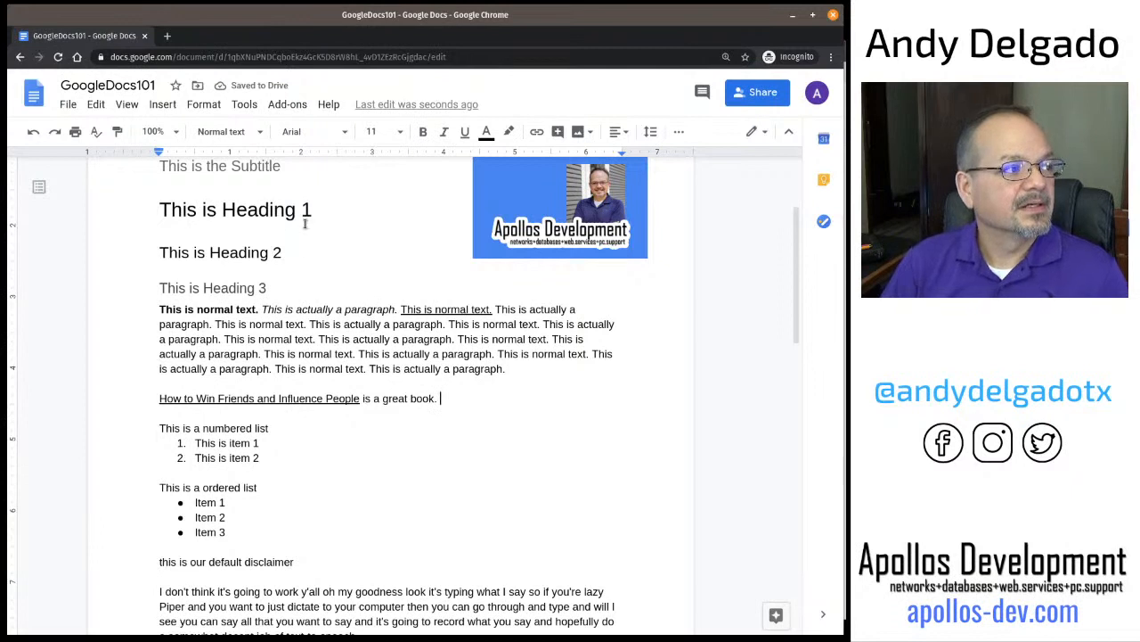
left_click(164, 106)
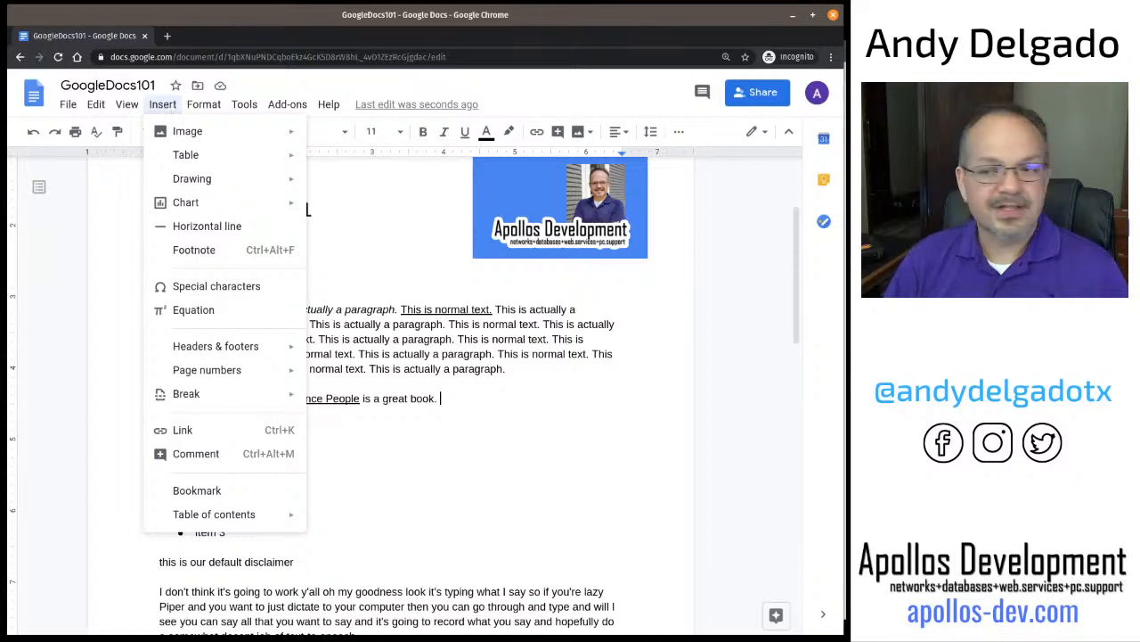
key("alt+Tab")
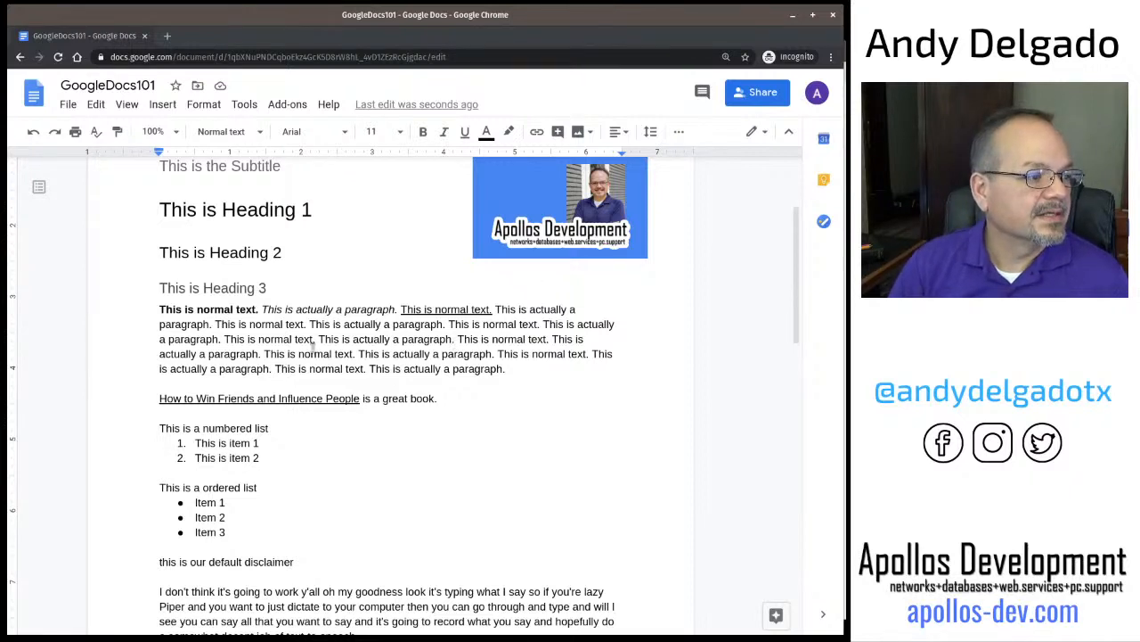
Add the comment "this is a note" to the whole normal-text paragraph under Heading 3
left_click(161, 309)
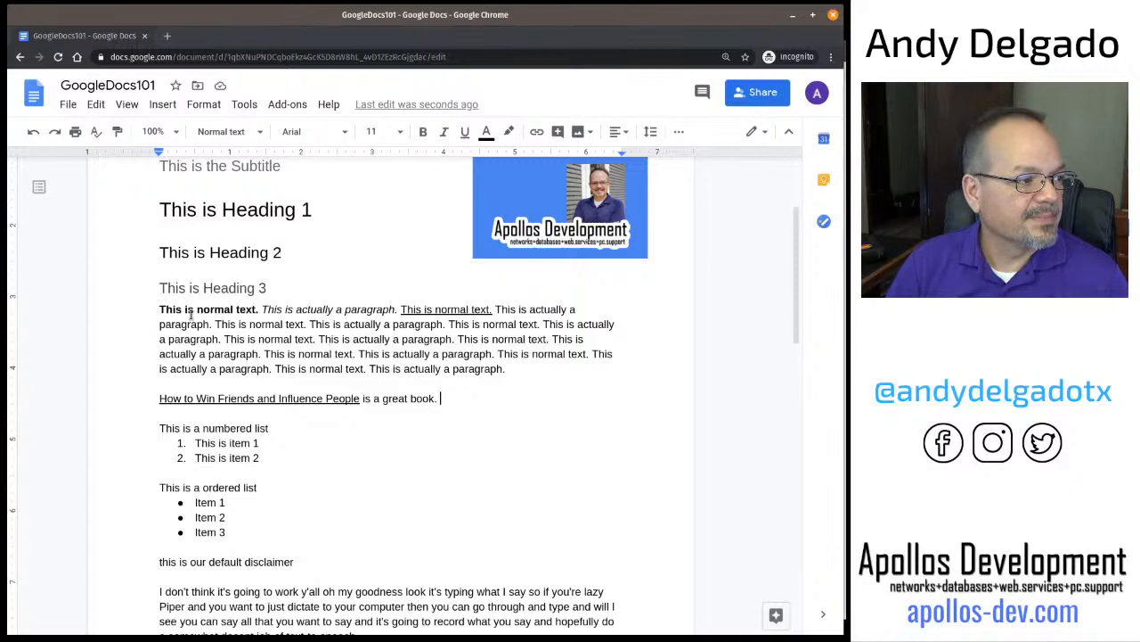
left_click(511, 378, "shift")
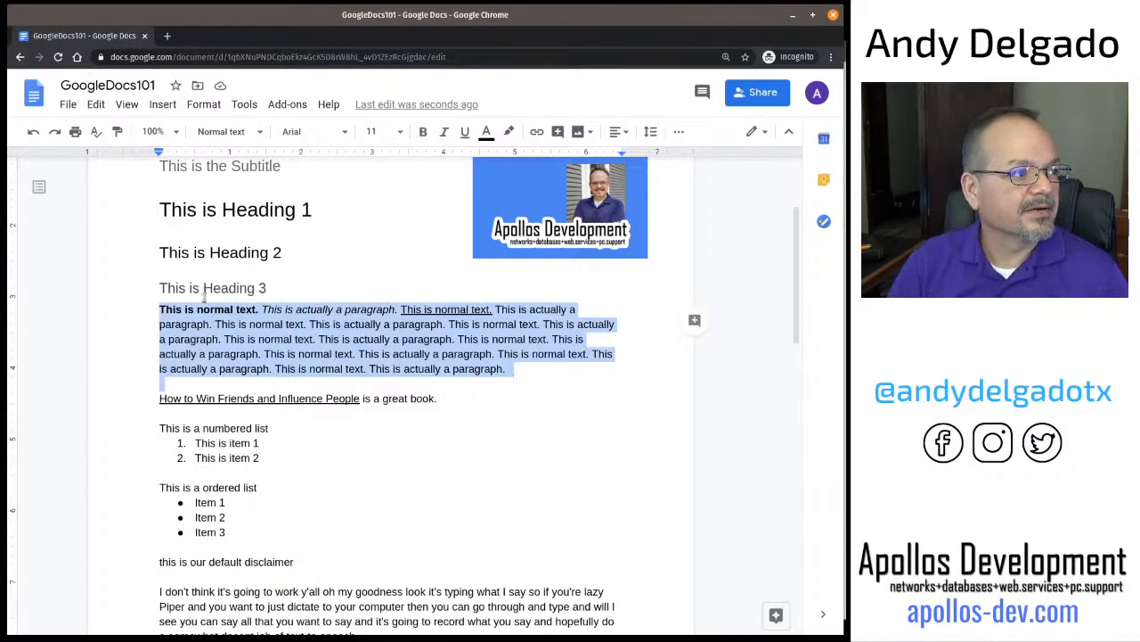
left_click(164, 105)
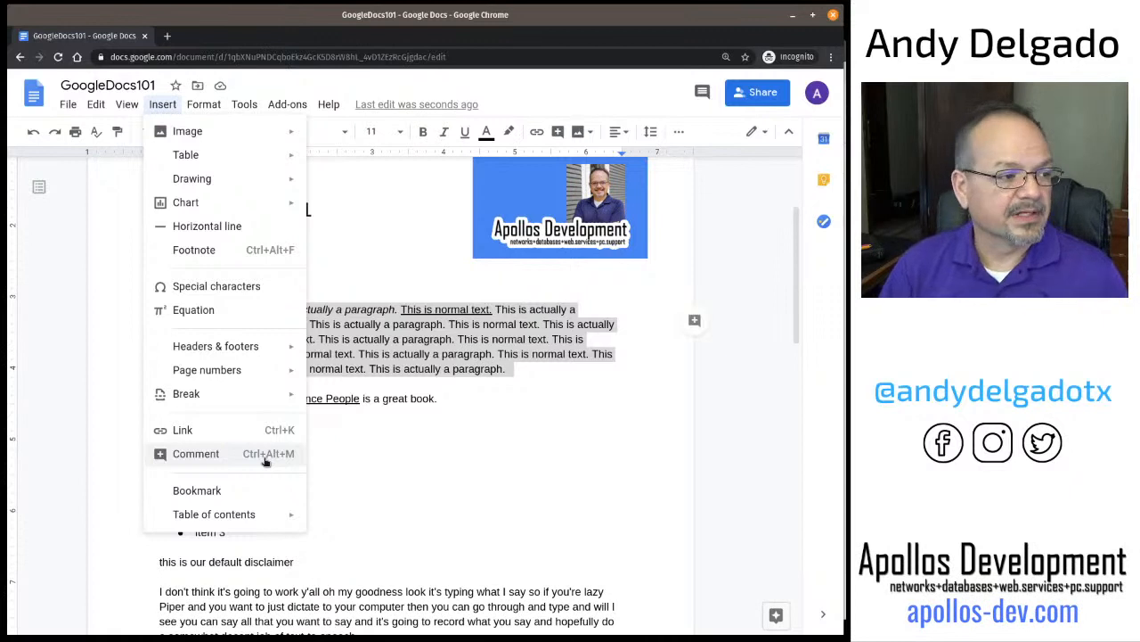
left_click(264, 460)
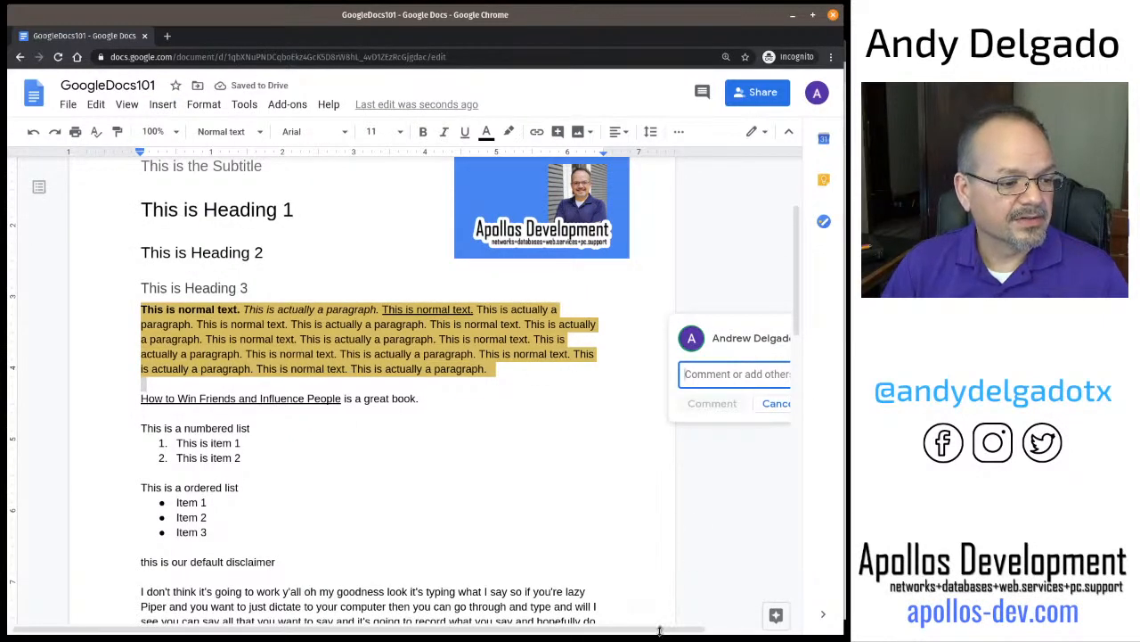
left_click_drag(657, 629, 740, 627)
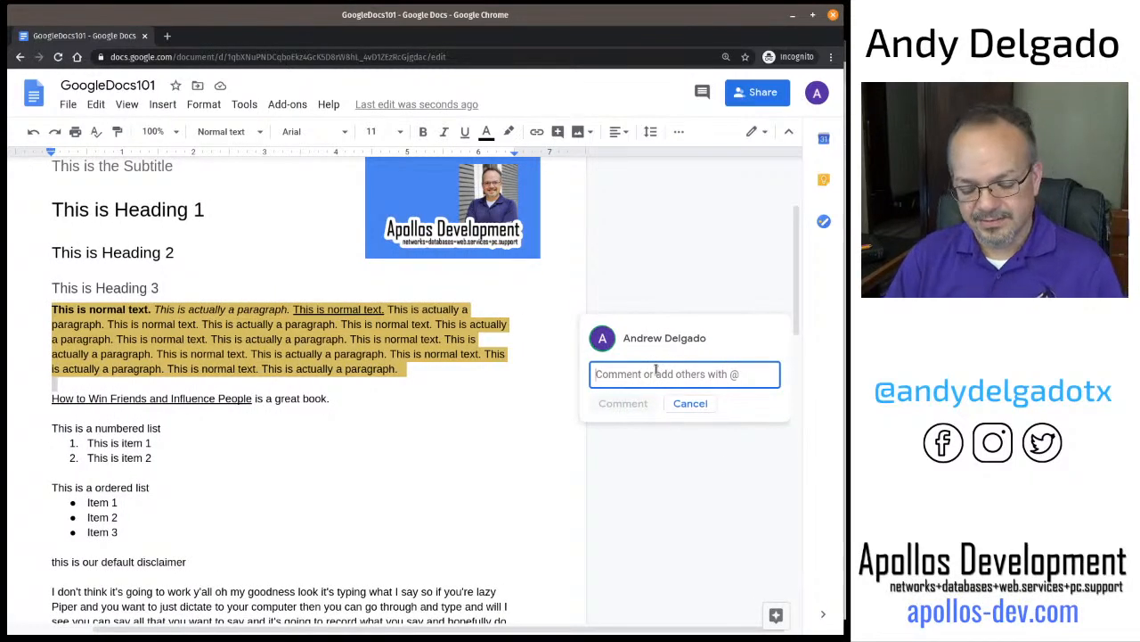
type("this is a no")
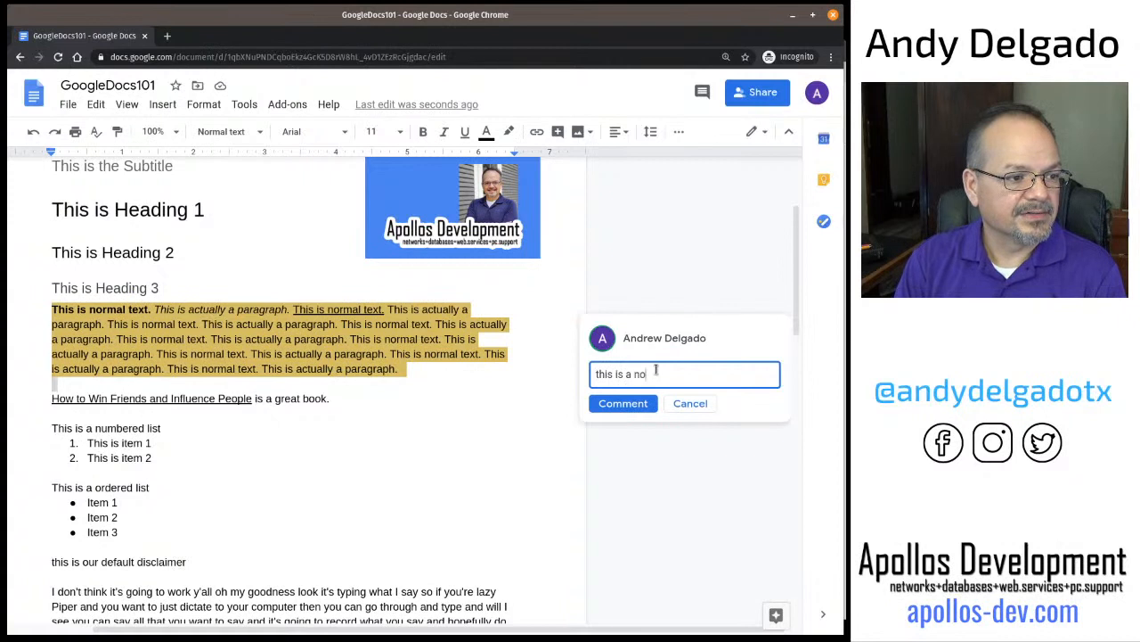
type("te")
left_click(640, 408)
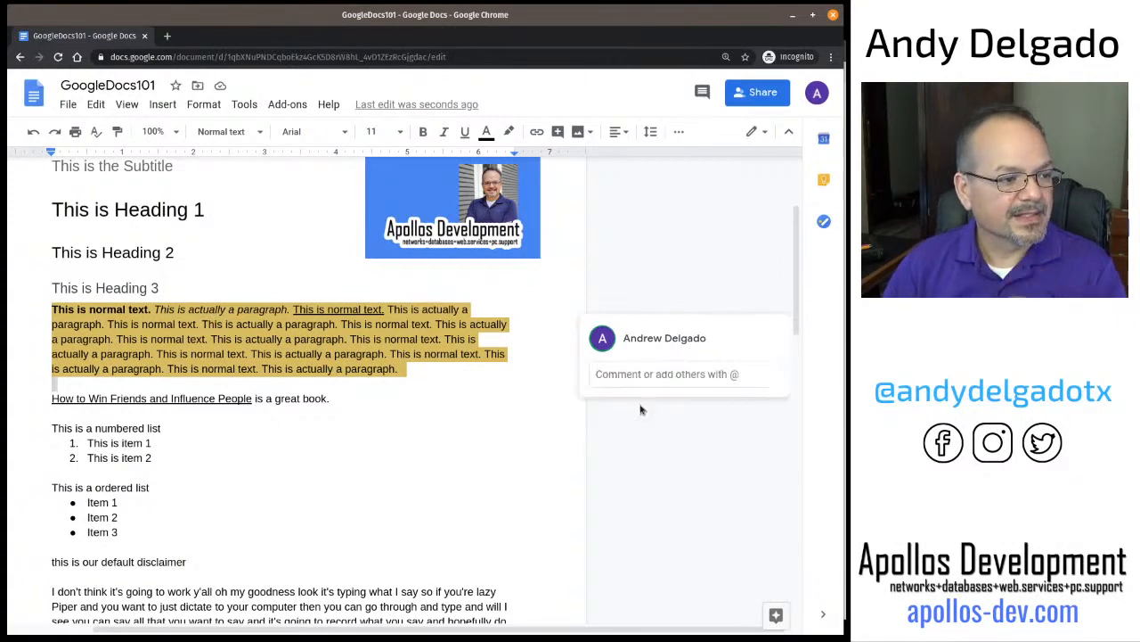
left_click(460, 469)
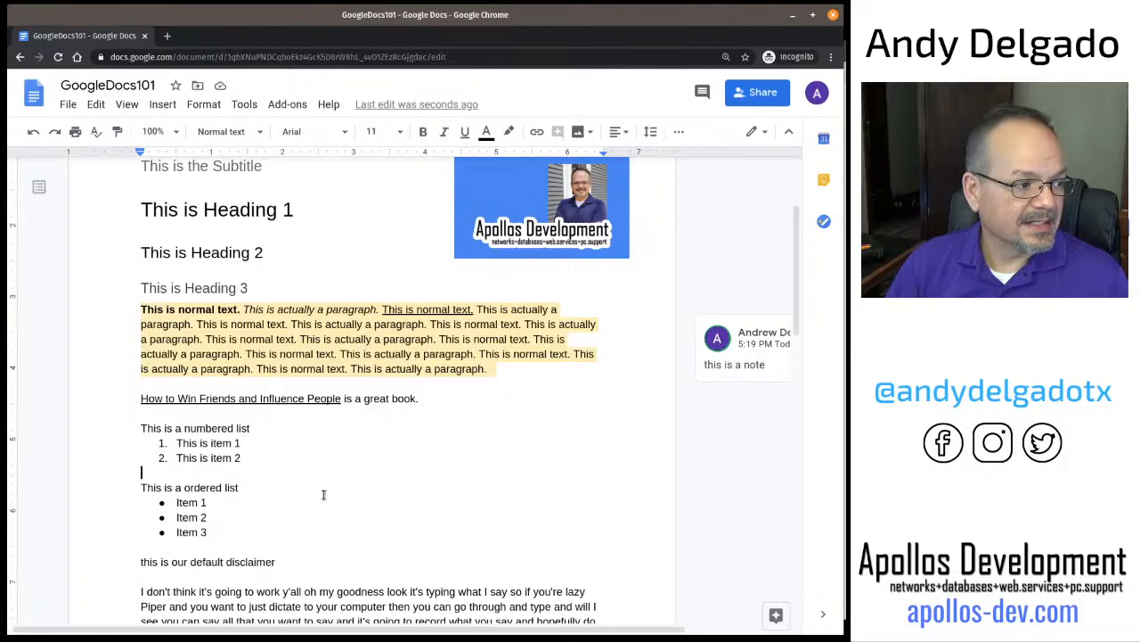
Add a new line reading "Apollos Development" below the dictated paragraph at the end of the first page
scroll(323, 494, "up", 3)
scroll(323, 494, "down", 5)
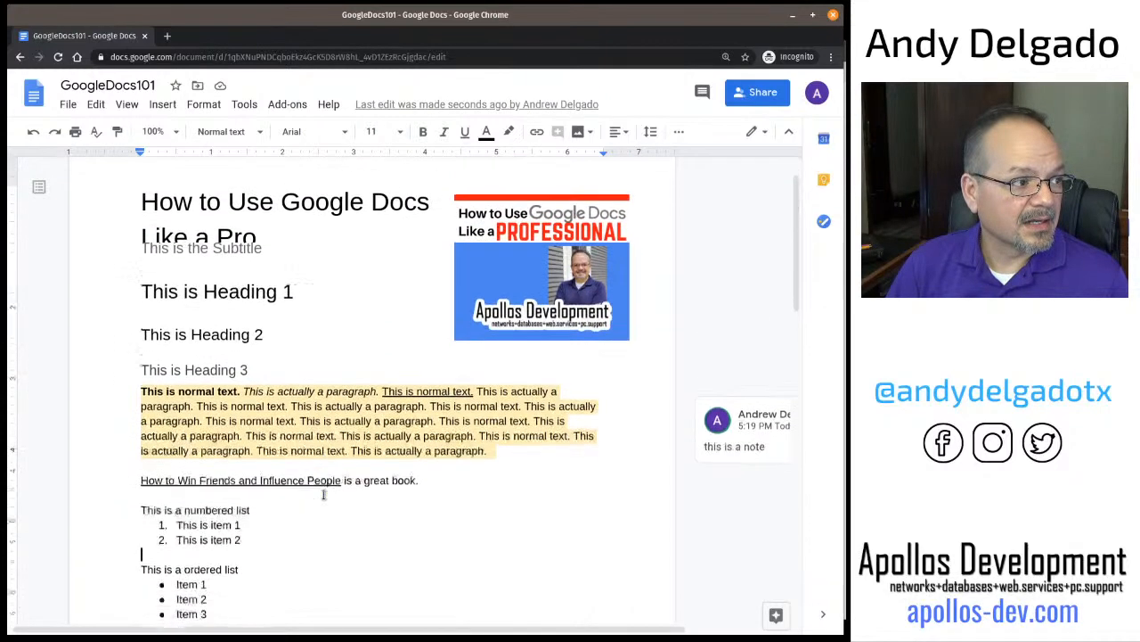
scroll(323, 494, "down", 3)
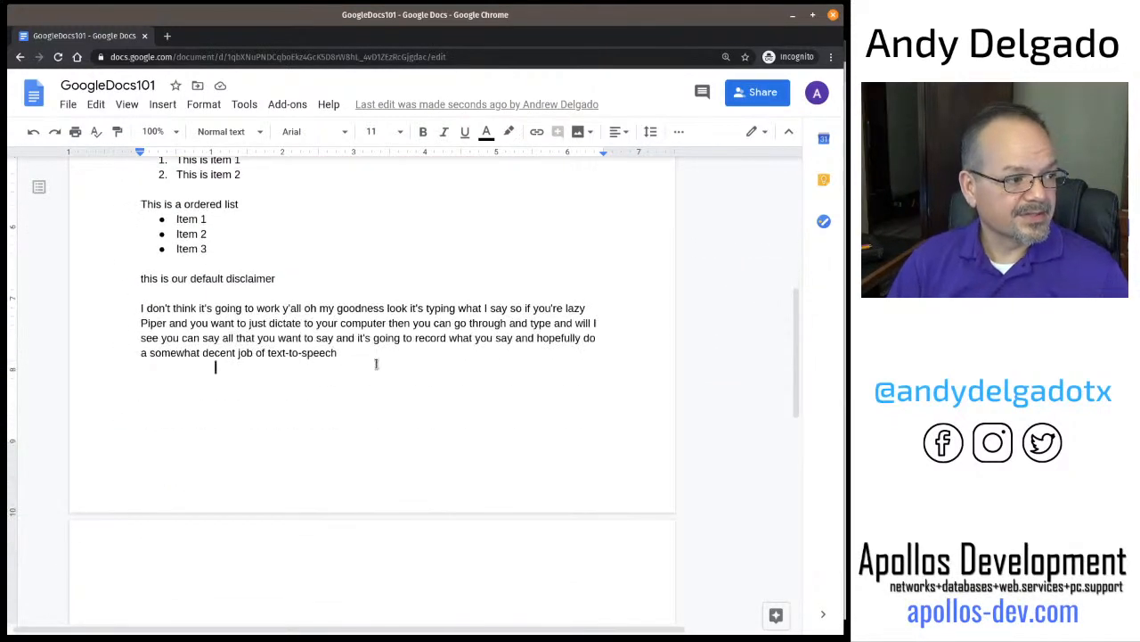
key("Return")
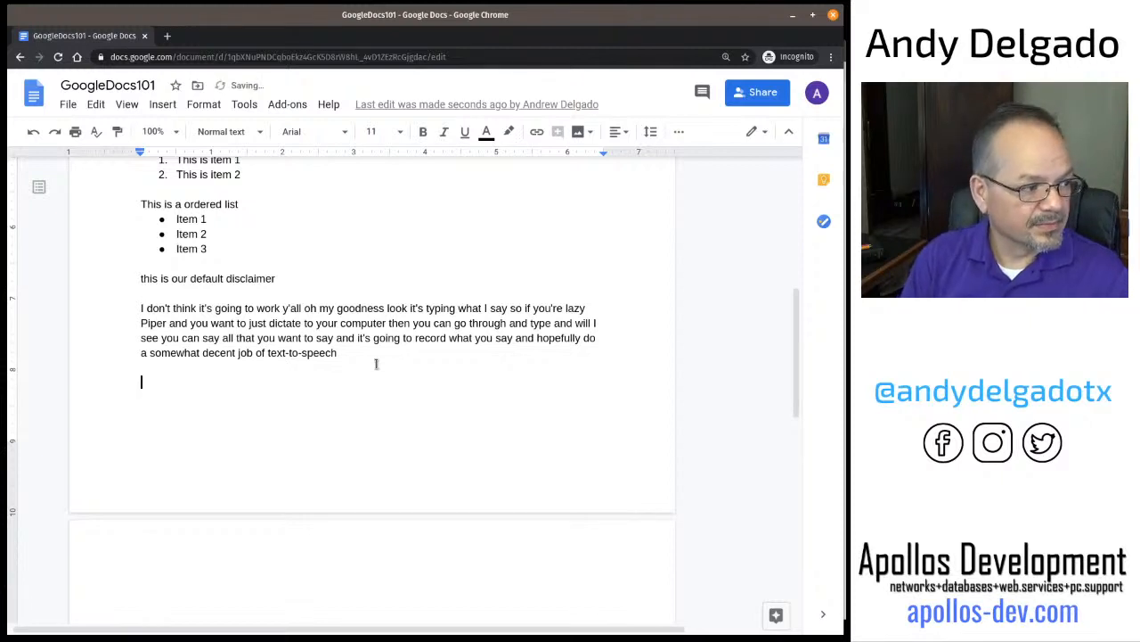
type("A")
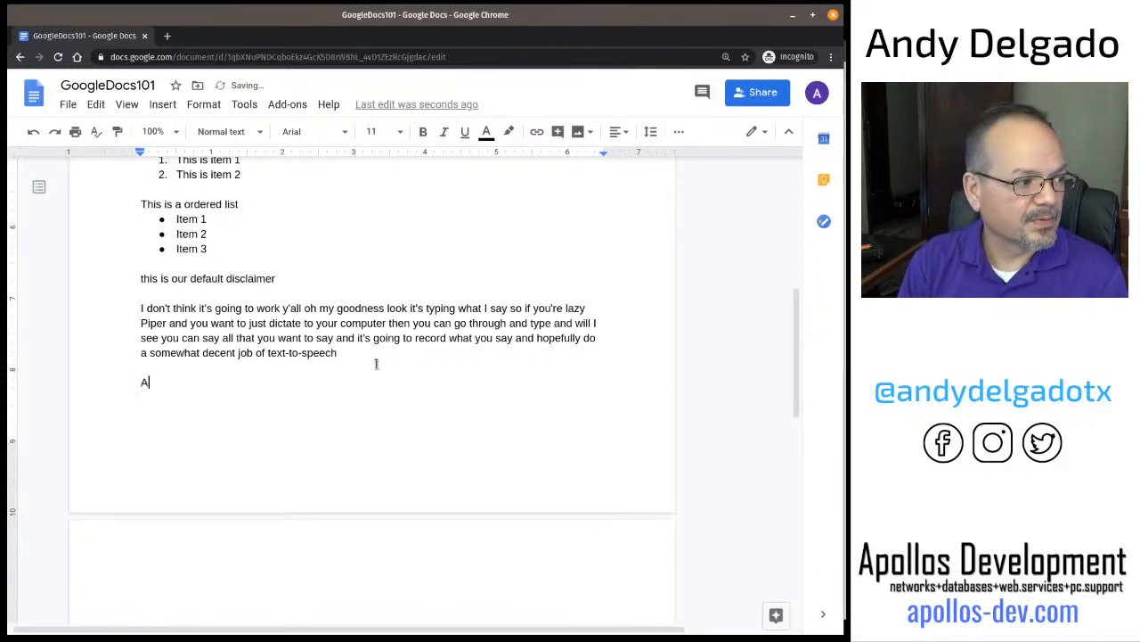
type("pollos ")
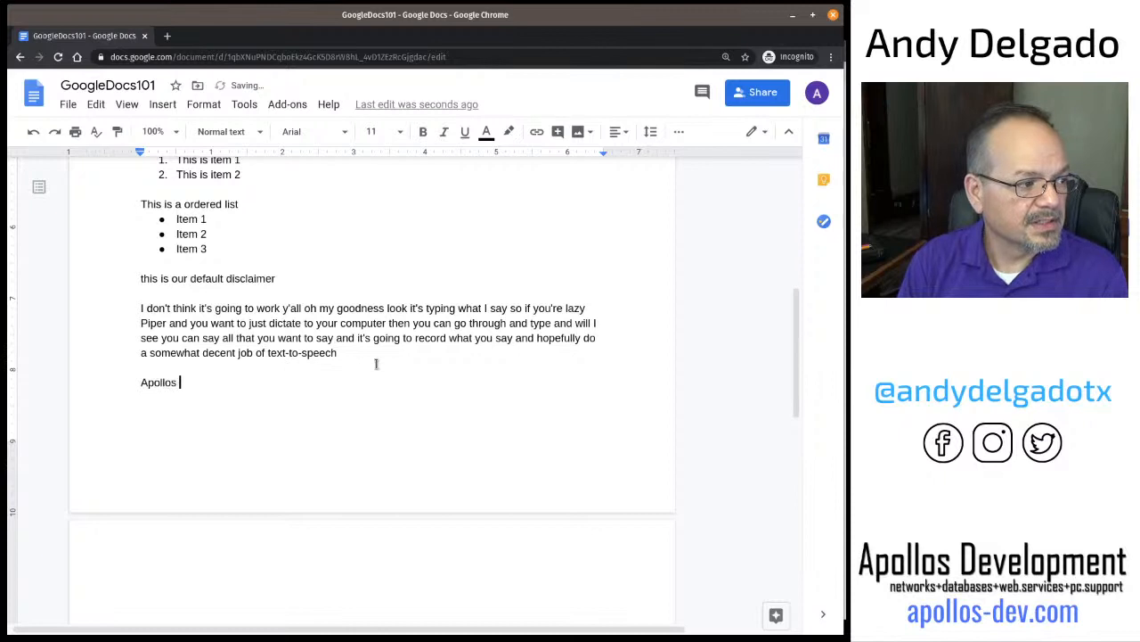
type("De")
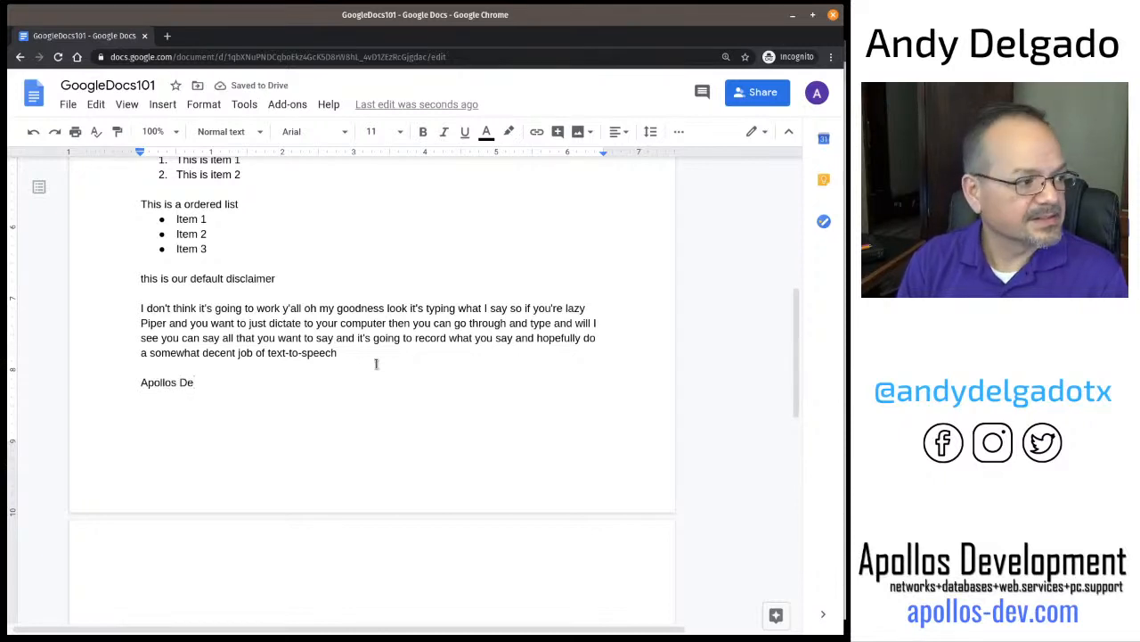
type("velopment")
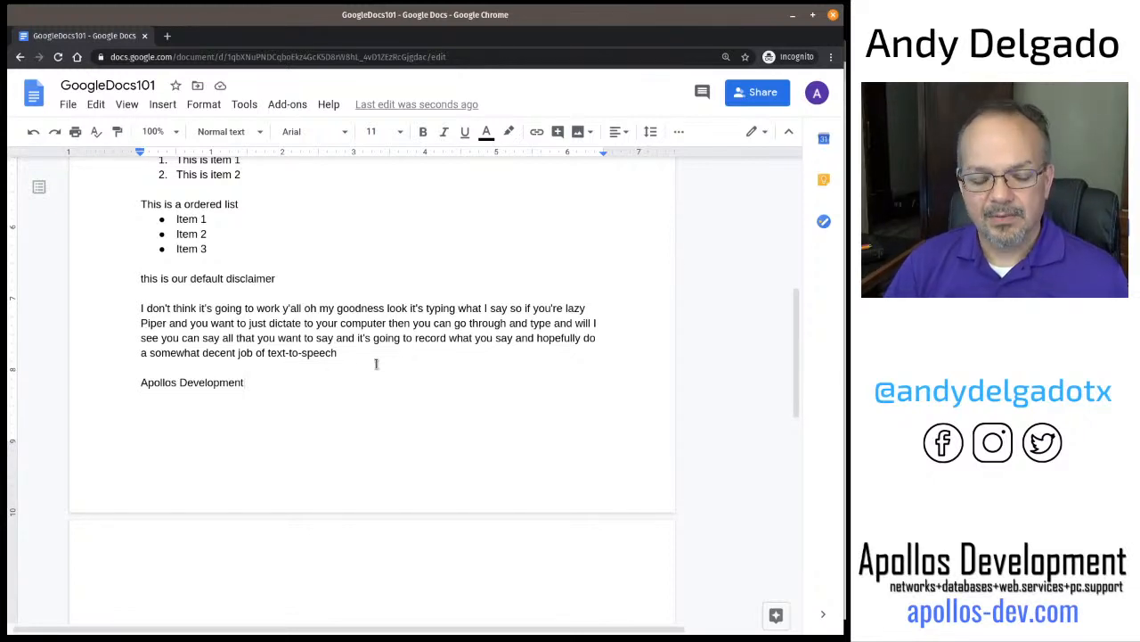
key("ctrl+shift+Left")
key("ctrl+shift+Left")
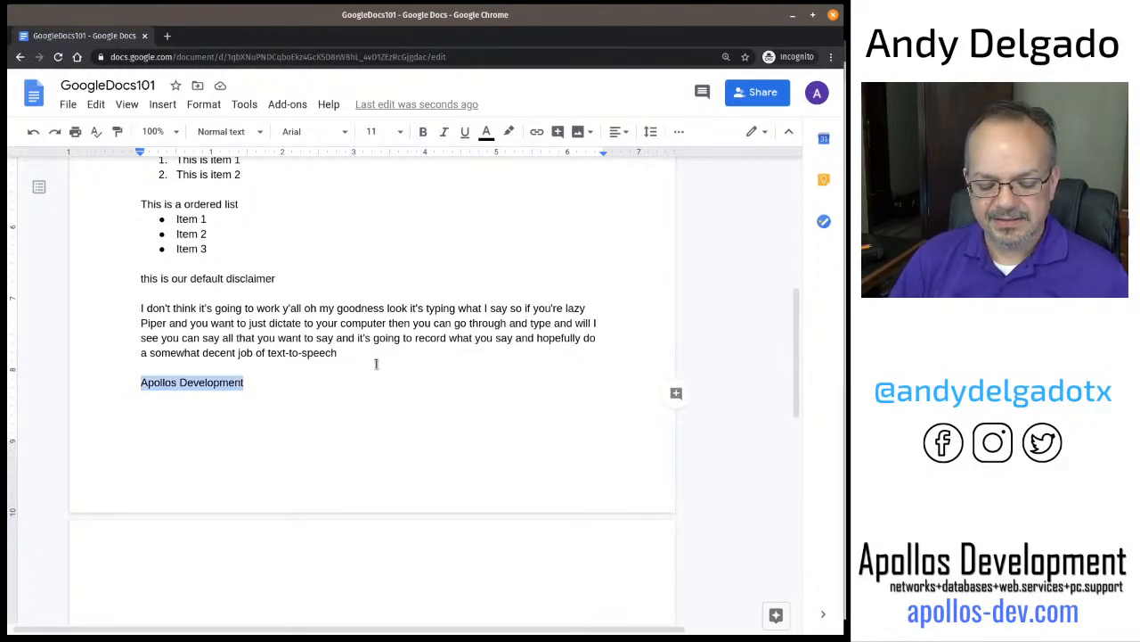
key("ctrl+k")
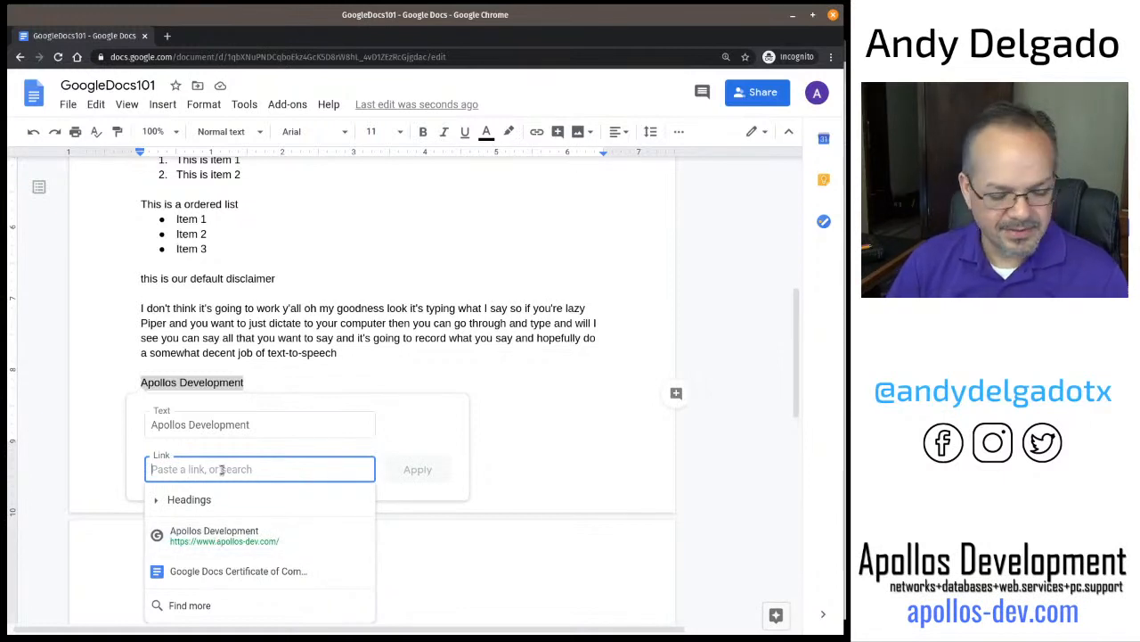
type("http")
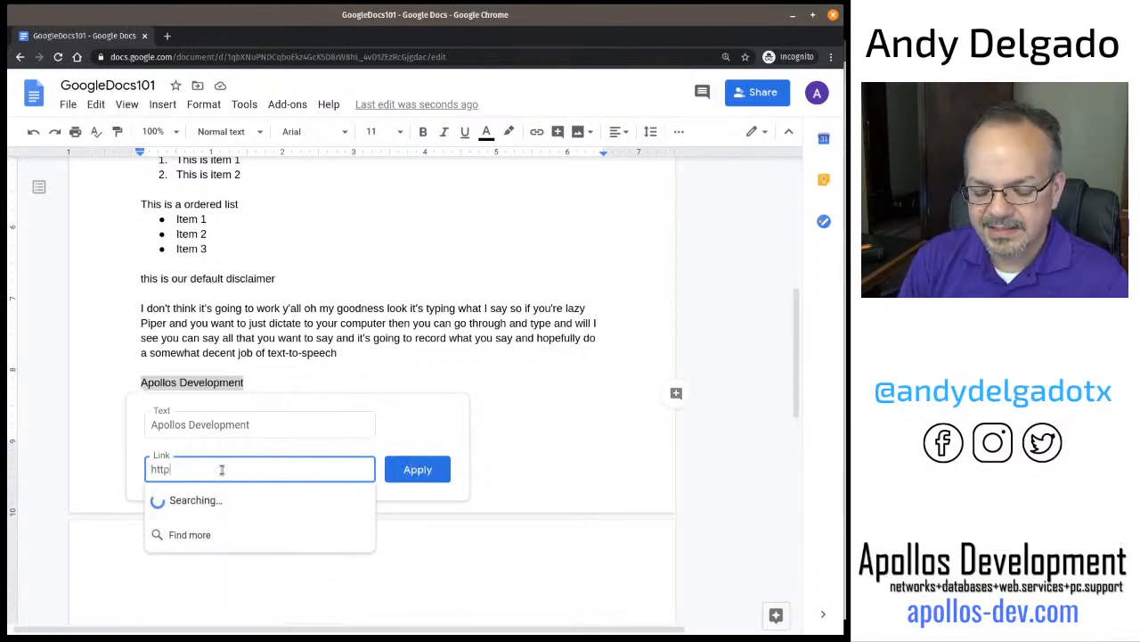
type("s://bit.ly/ADevTube")
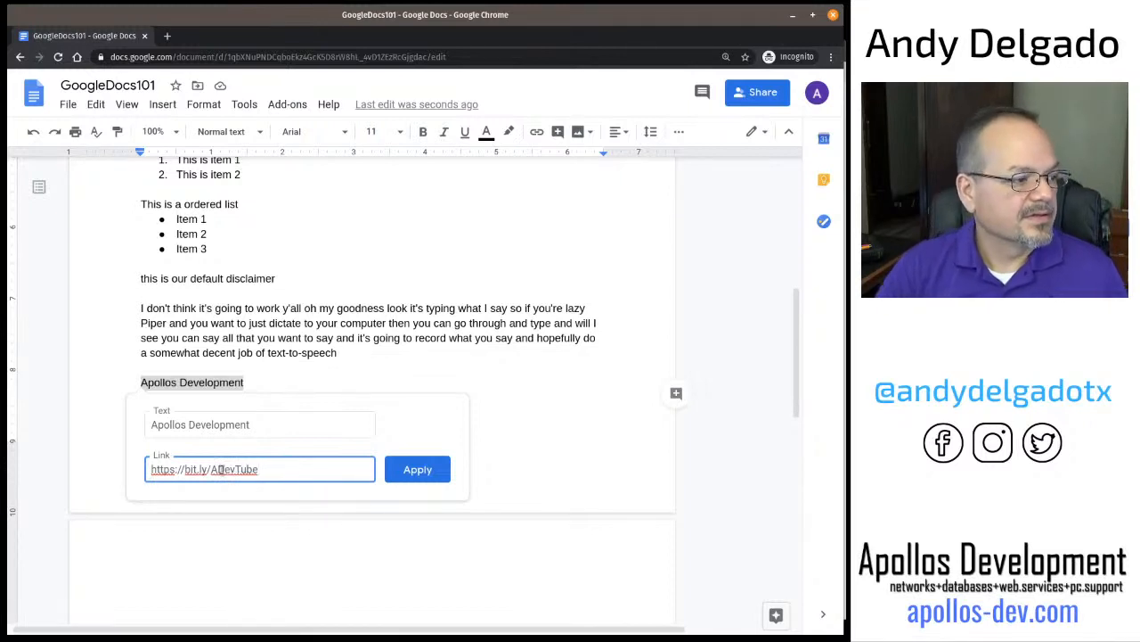
left_click(424, 471)
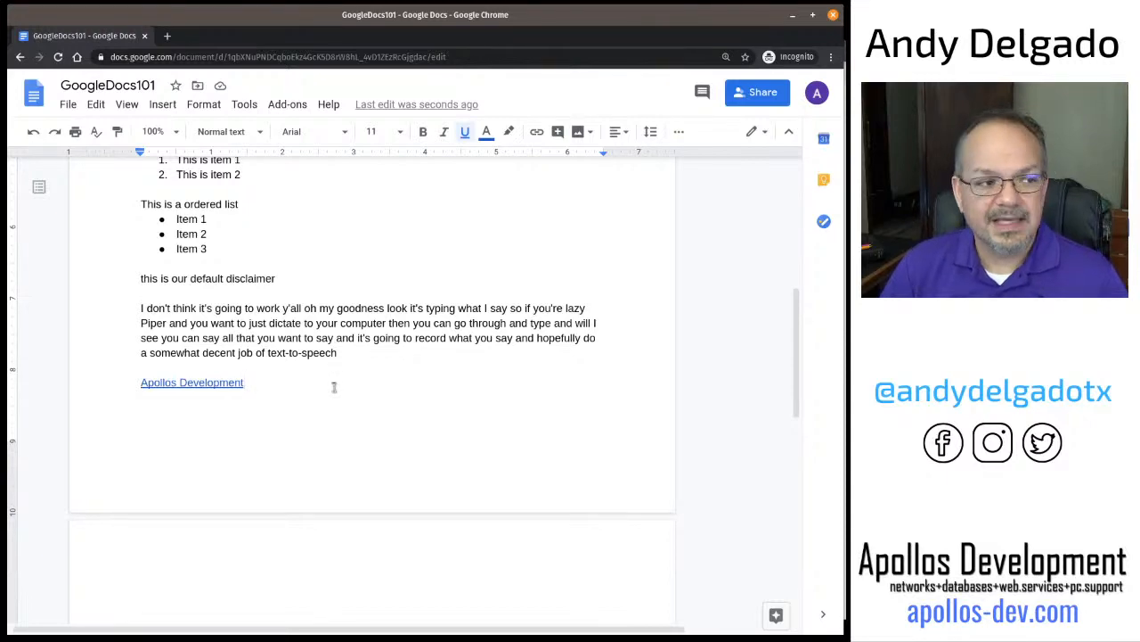
Look over the finished document, then leave it for the Docs home page with the recent documents
scroll(334, 387, "up", 10)
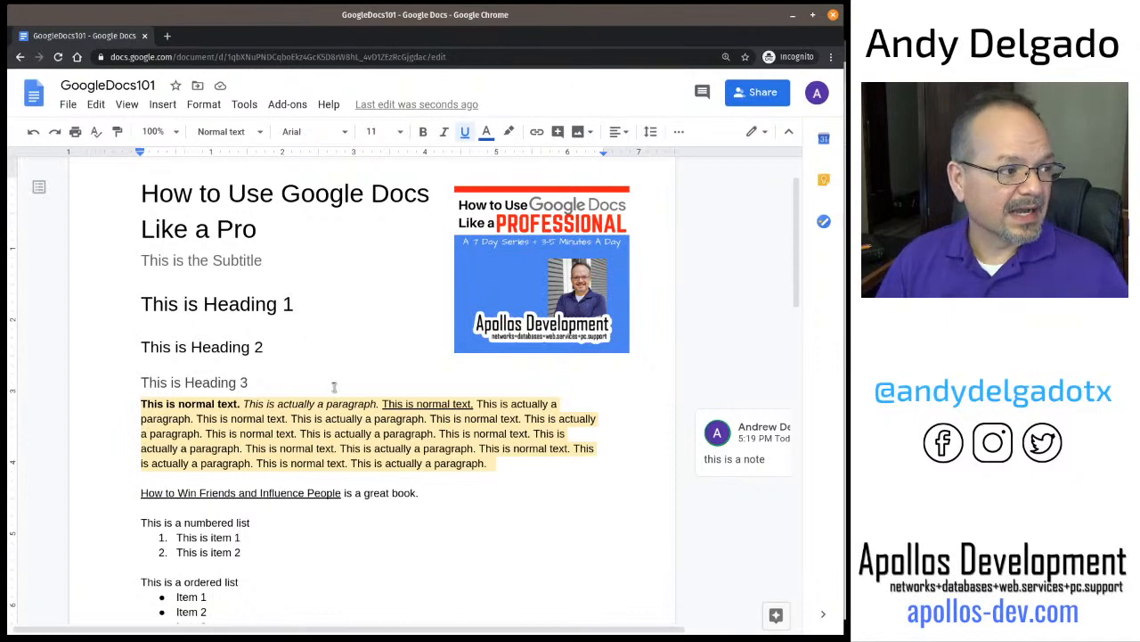
scroll(334, 387, "down", 10)
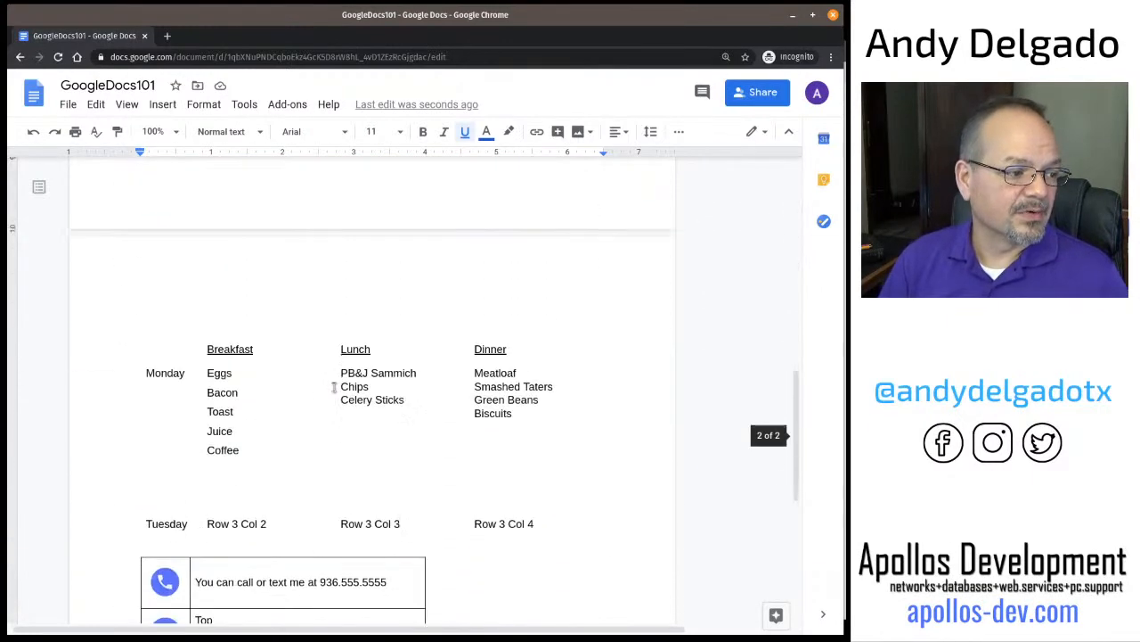
scroll(334, 387, "down", 5)
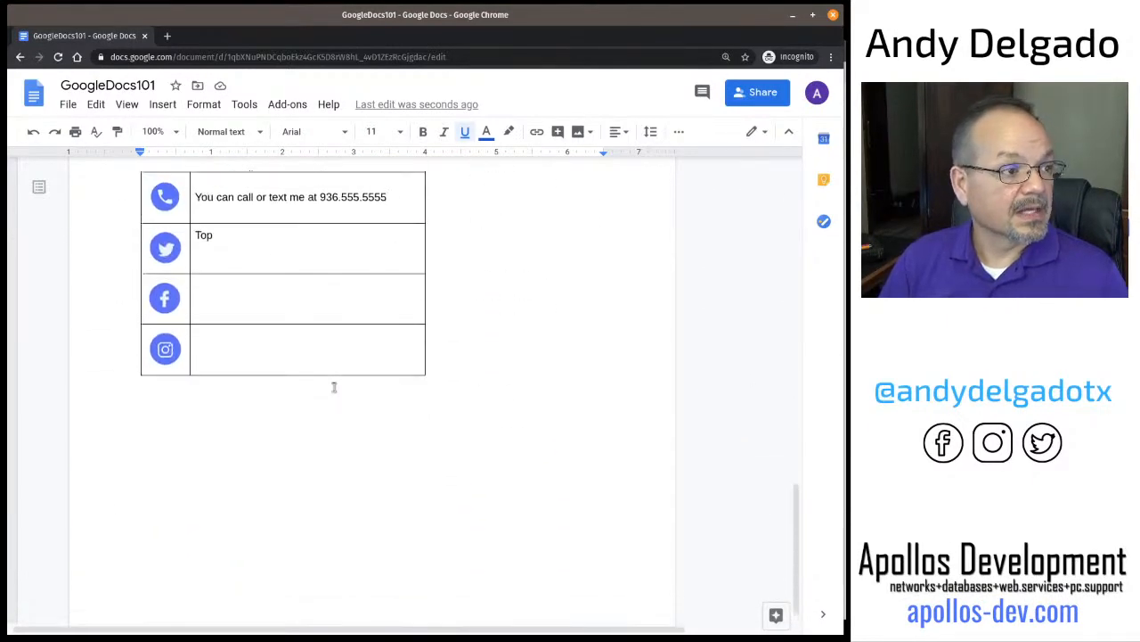
scroll(334, 386, "up", 15)
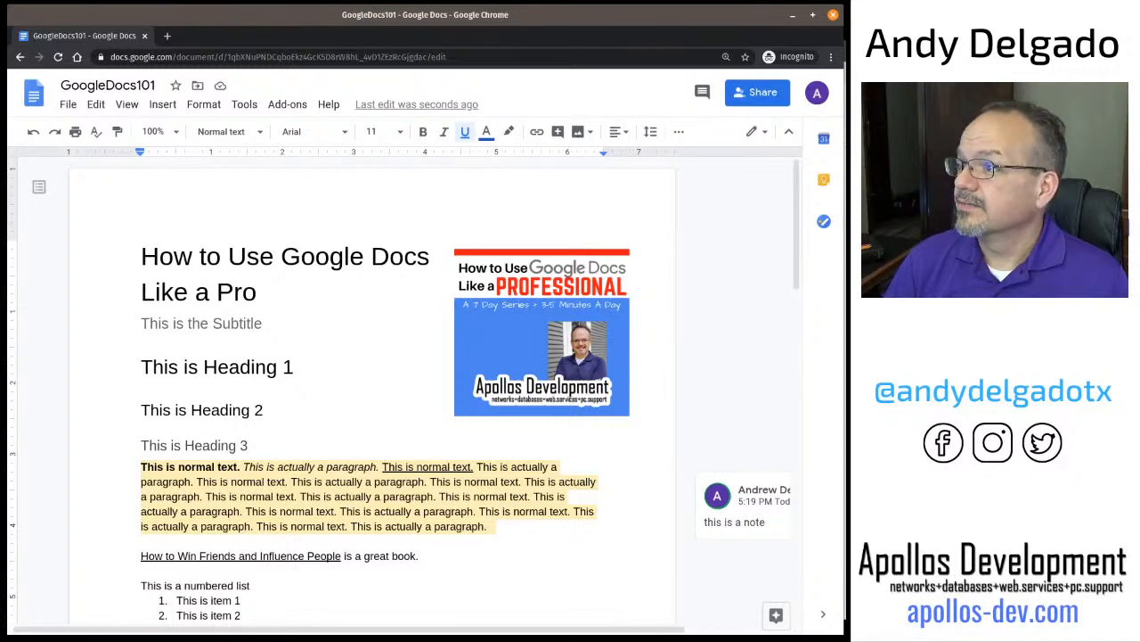
left_click(33, 98)
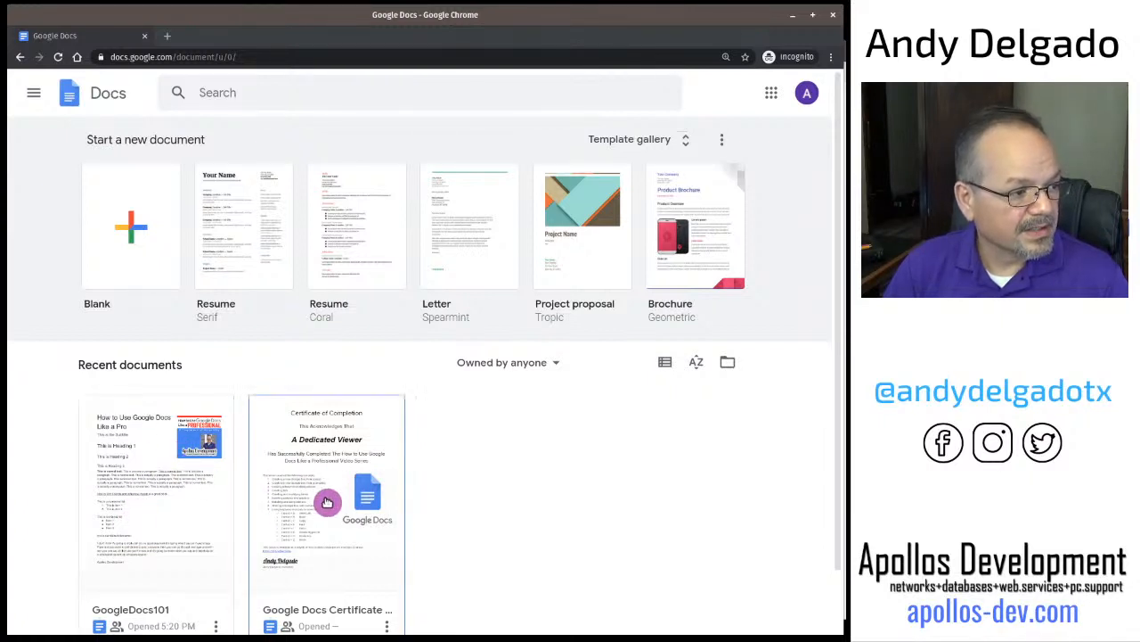
Open the Google Docs Certificate of Completion document from the recent documents and review its list of covered concepts and keyboard shortcuts
scroll(328, 489, "down", 1)
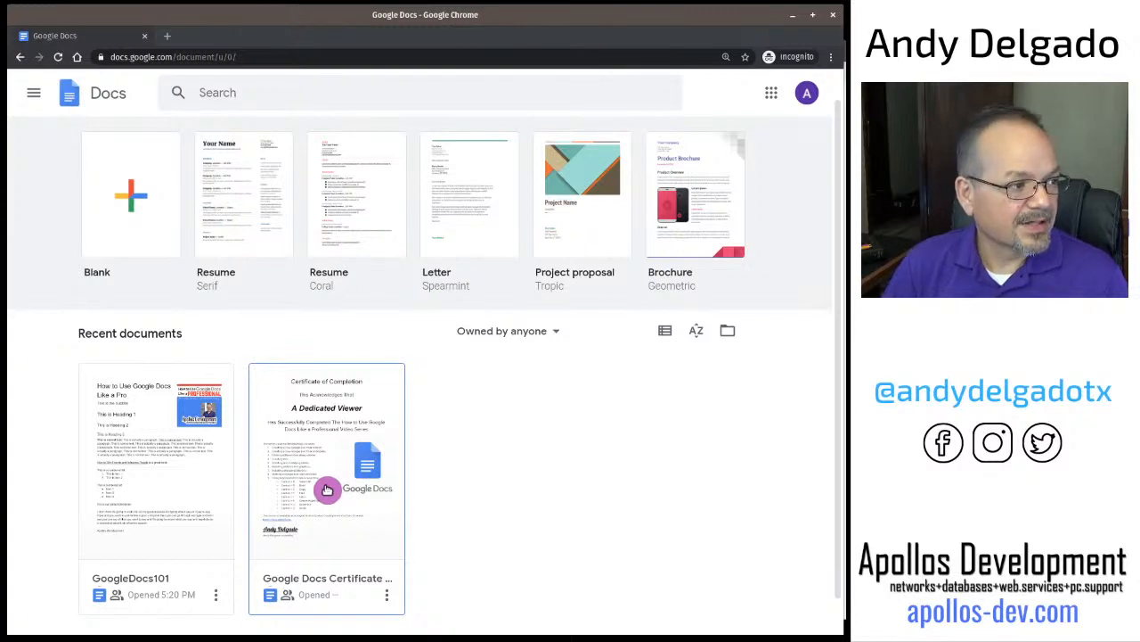
left_click(328, 487)
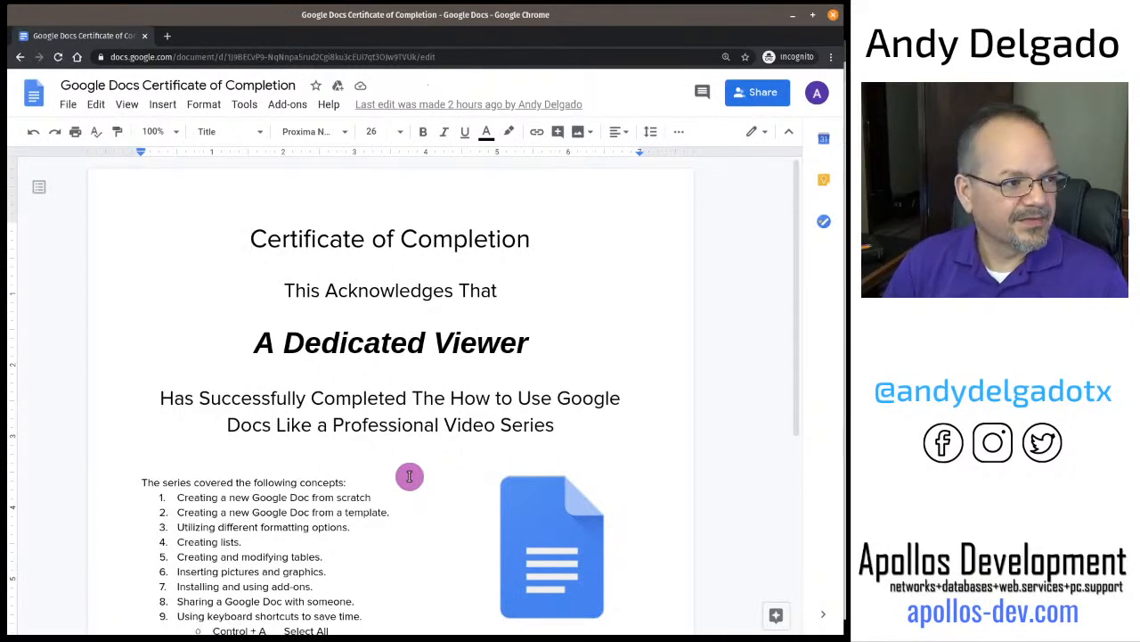
scroll(409, 476, "down", 2)
scroll(409, 476, "down", 3)
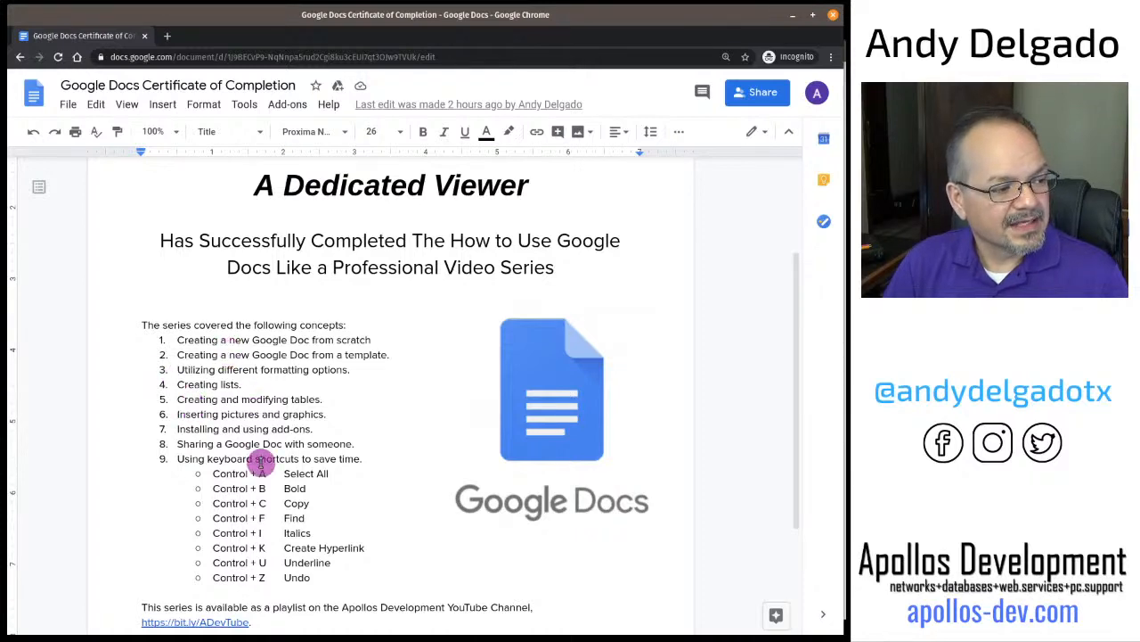
scroll(255, 543, "down", 3)
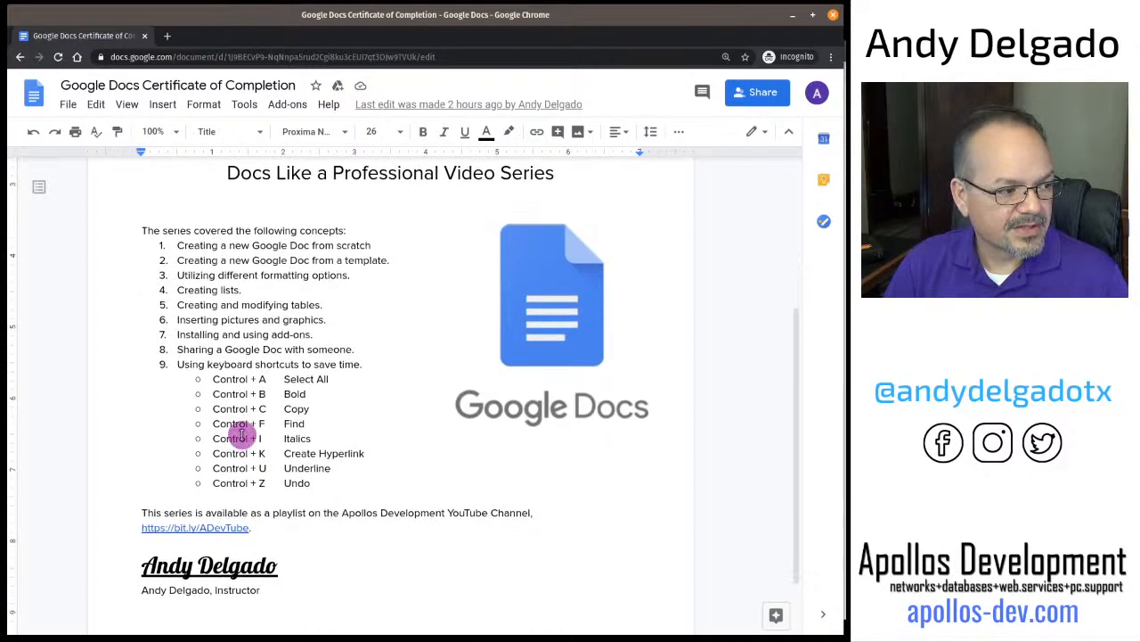
left_click_drag(211, 378, 390, 488)
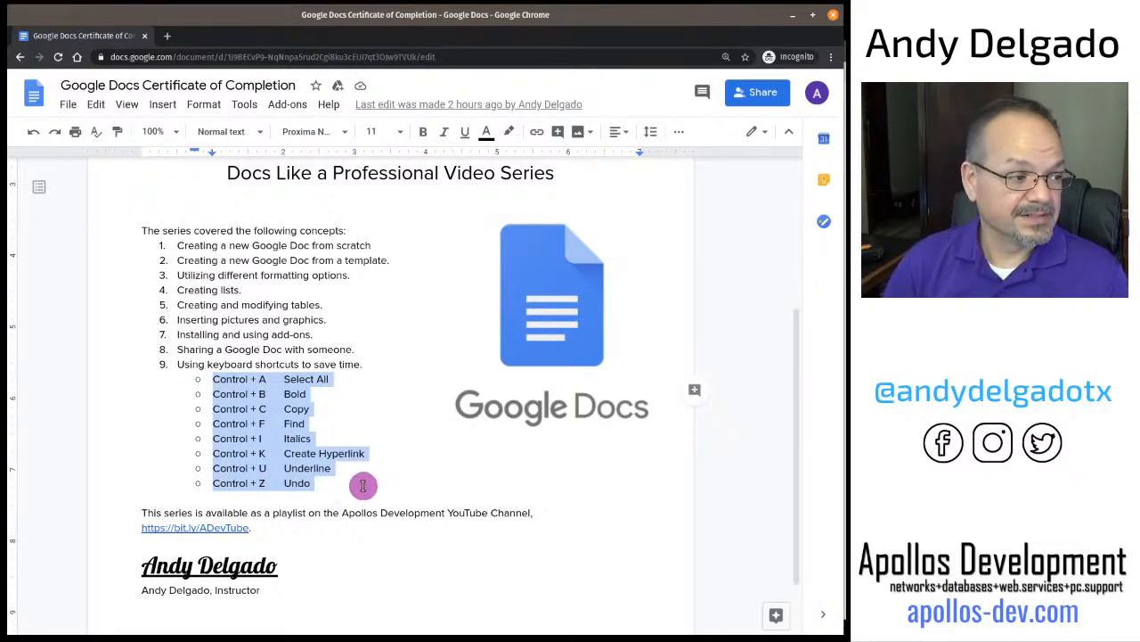
left_click(363, 484)
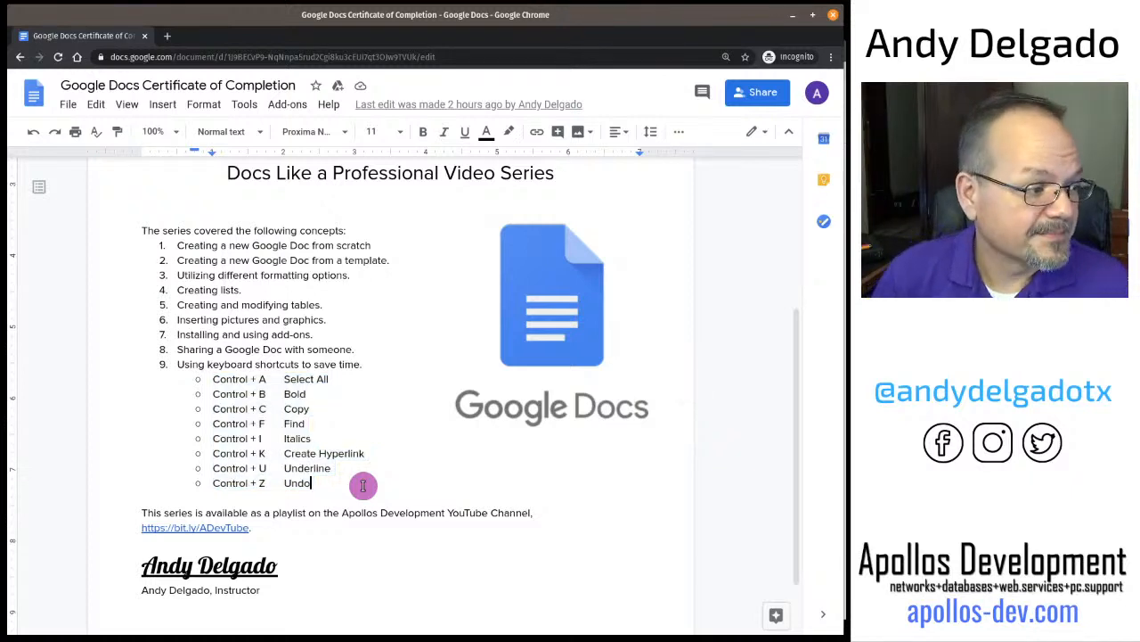